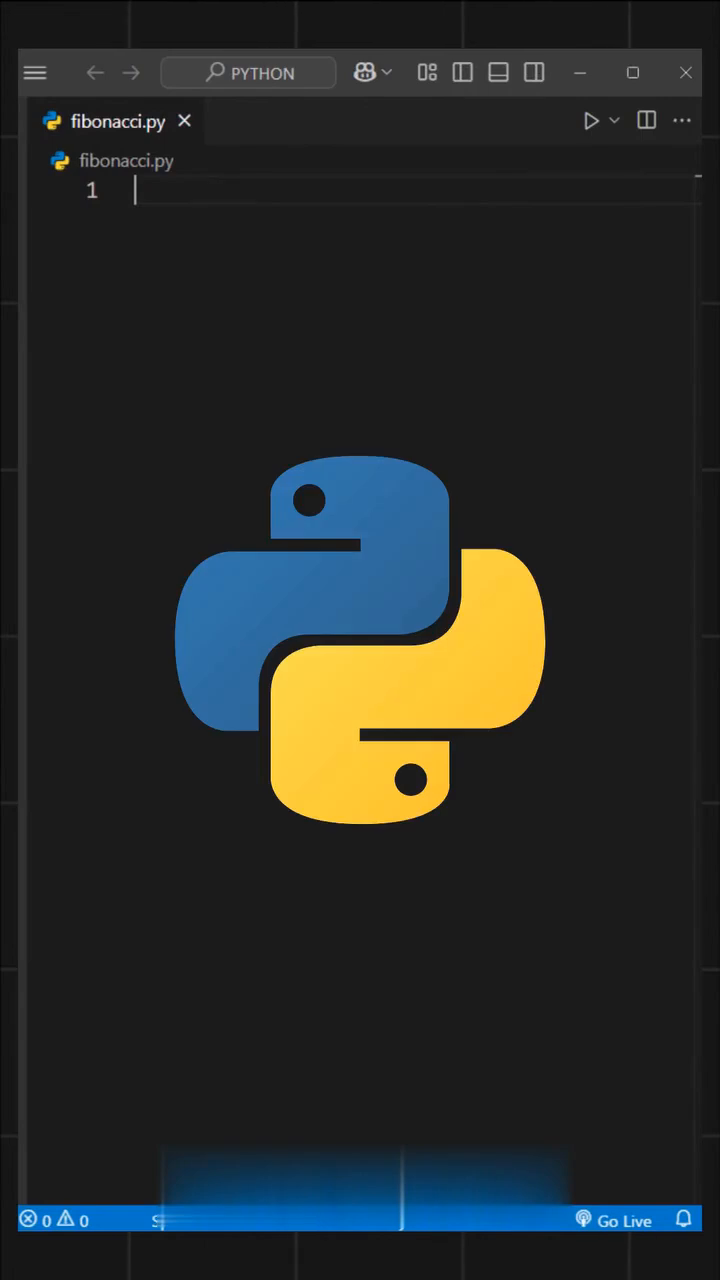
type("n")
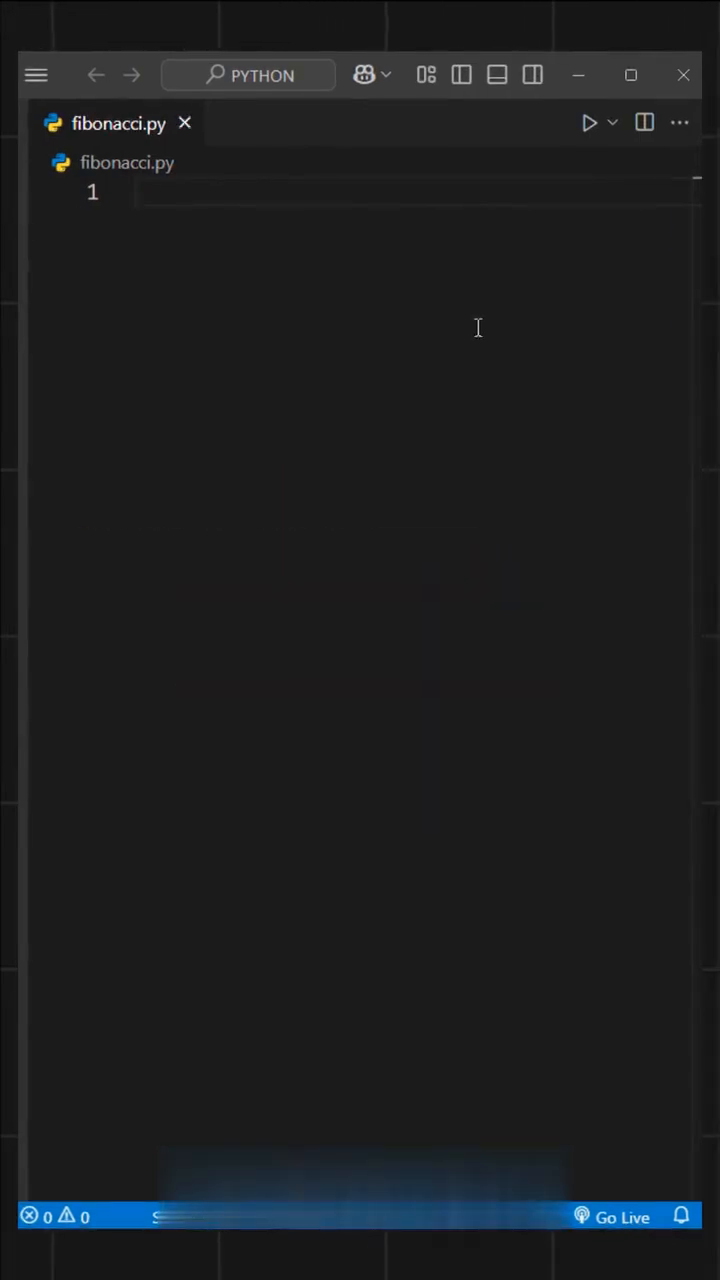
type("um = int(input('Enter the Number:")
Write the input prompt, a, b = 0, 1, the first print and the for loop header over the entered count
key("End")
key("Return")
key("Return")
type("a, b = 0, 1  prin")
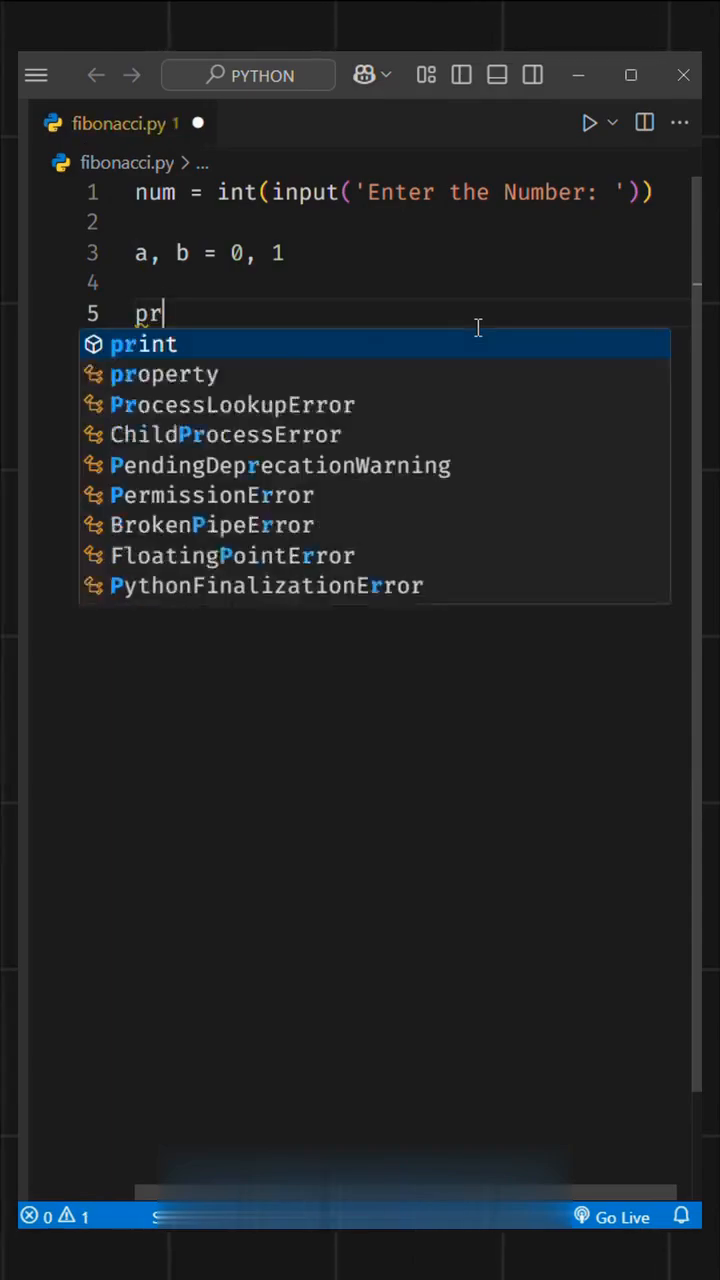
type("t(f'{a} {b}', end='")
key("Return")
key("Return")
type("for i in range(num - 2):")
key("Return")
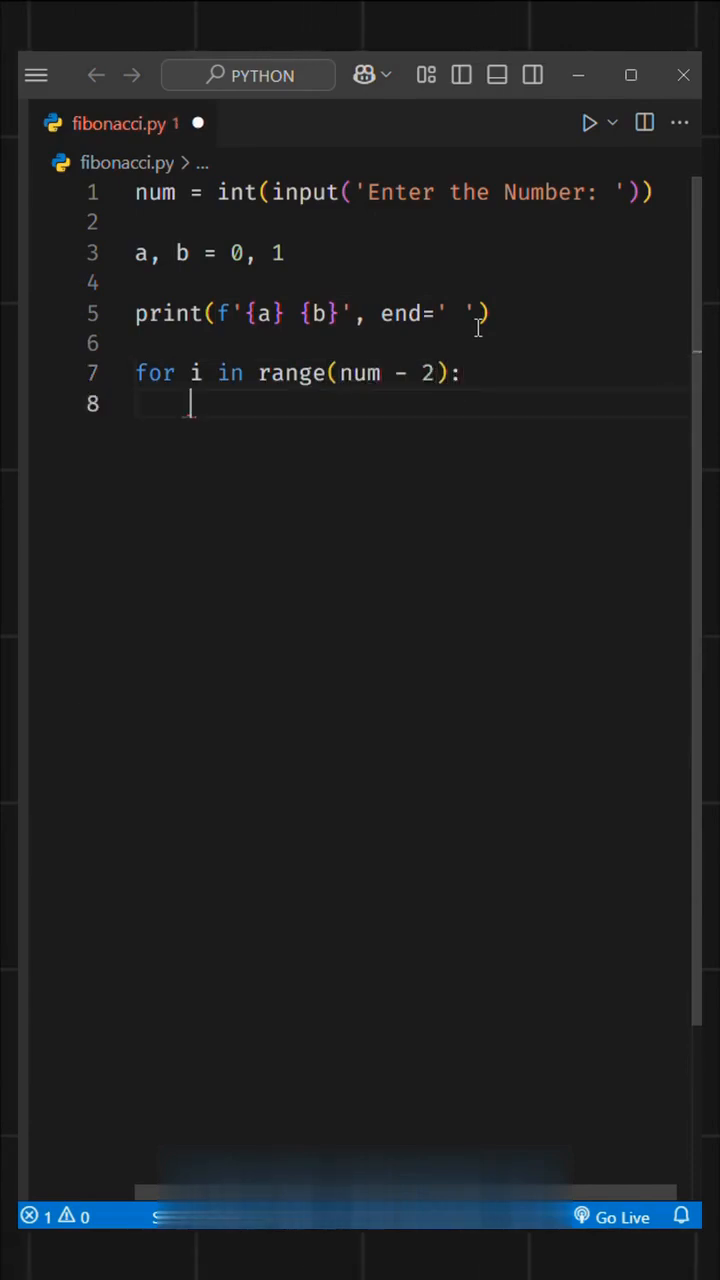
type("c =a + b")
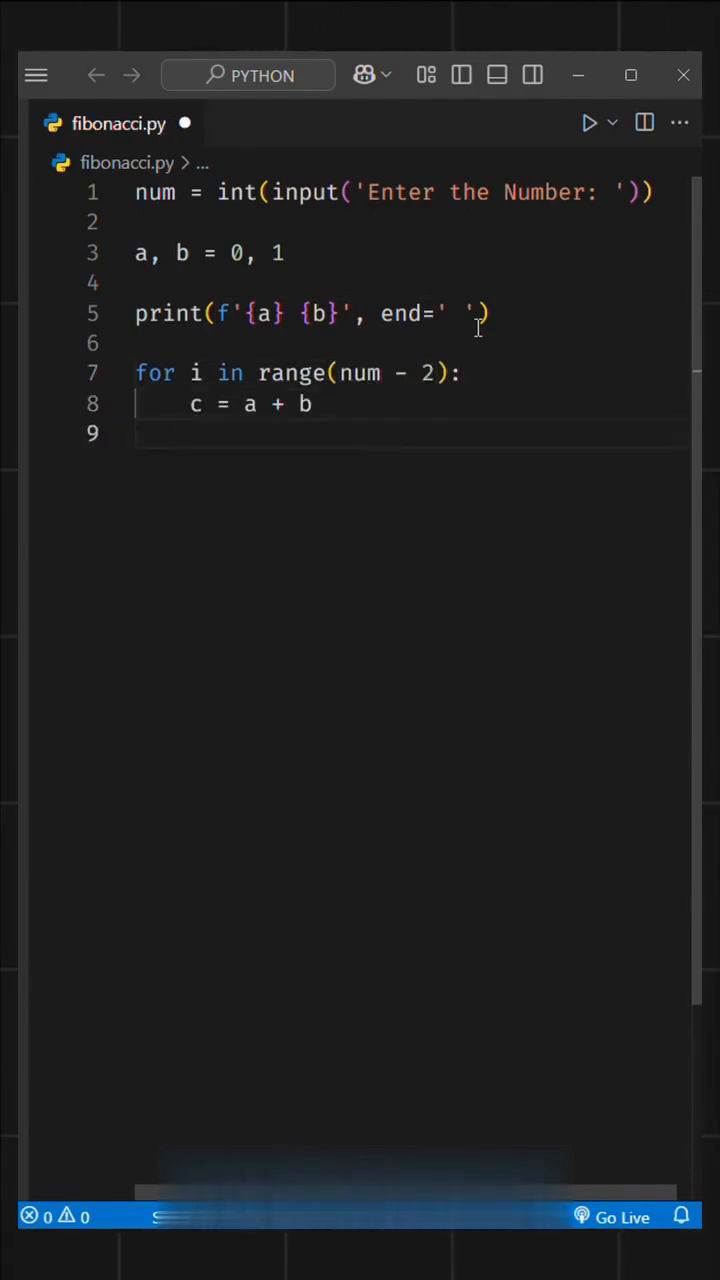
Fill the loop body with the print call and the a, b = b, c update line
key("Return")
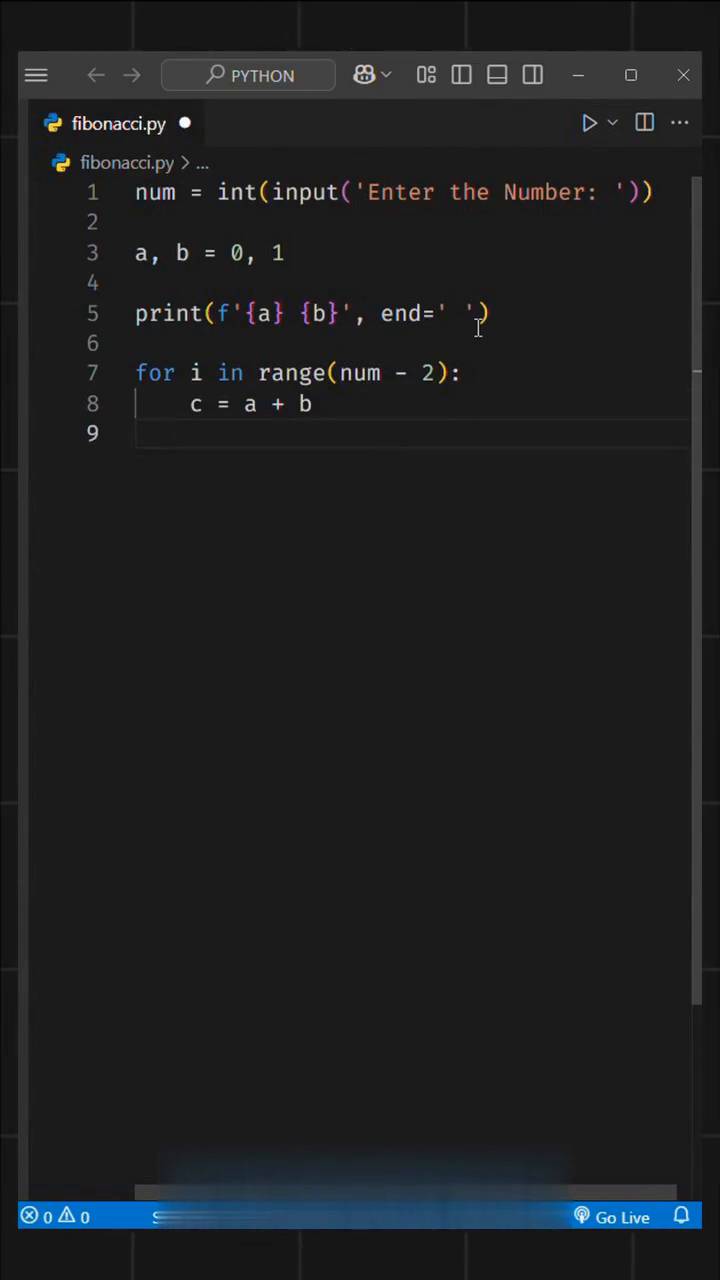
type("print(c, end= ")
type("' ')")
key("Return")
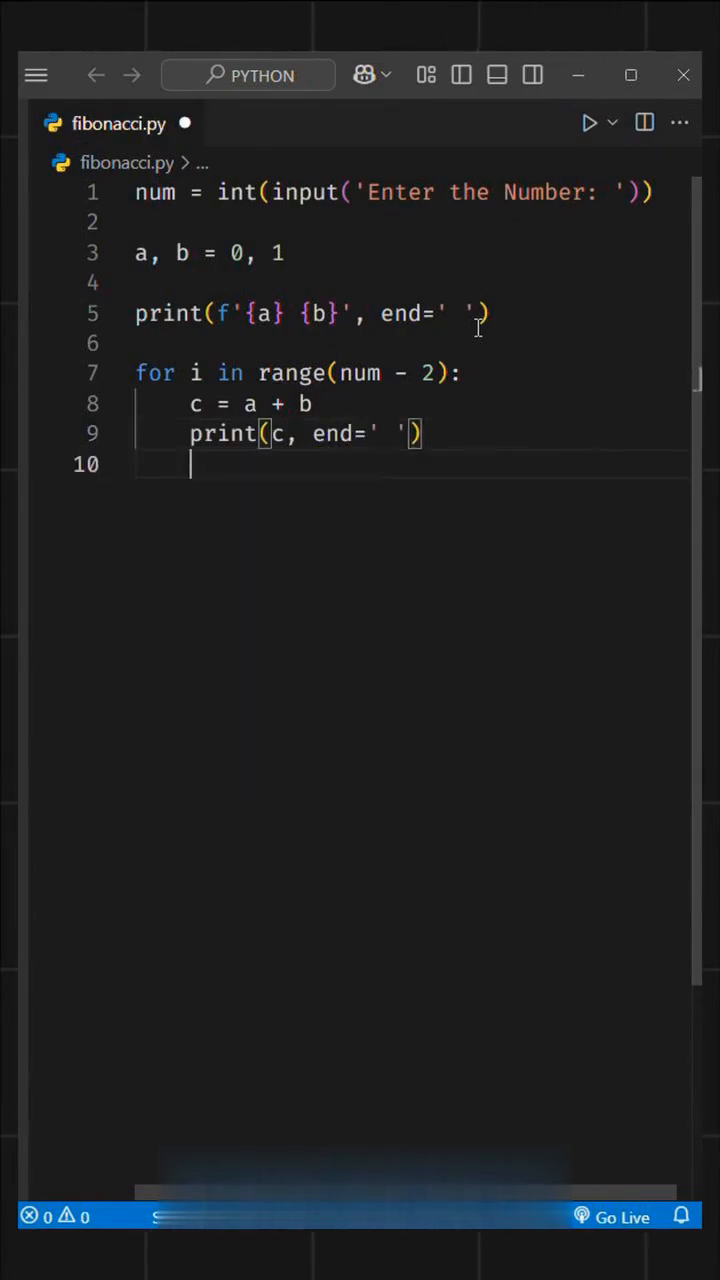
type("a, b = b,")
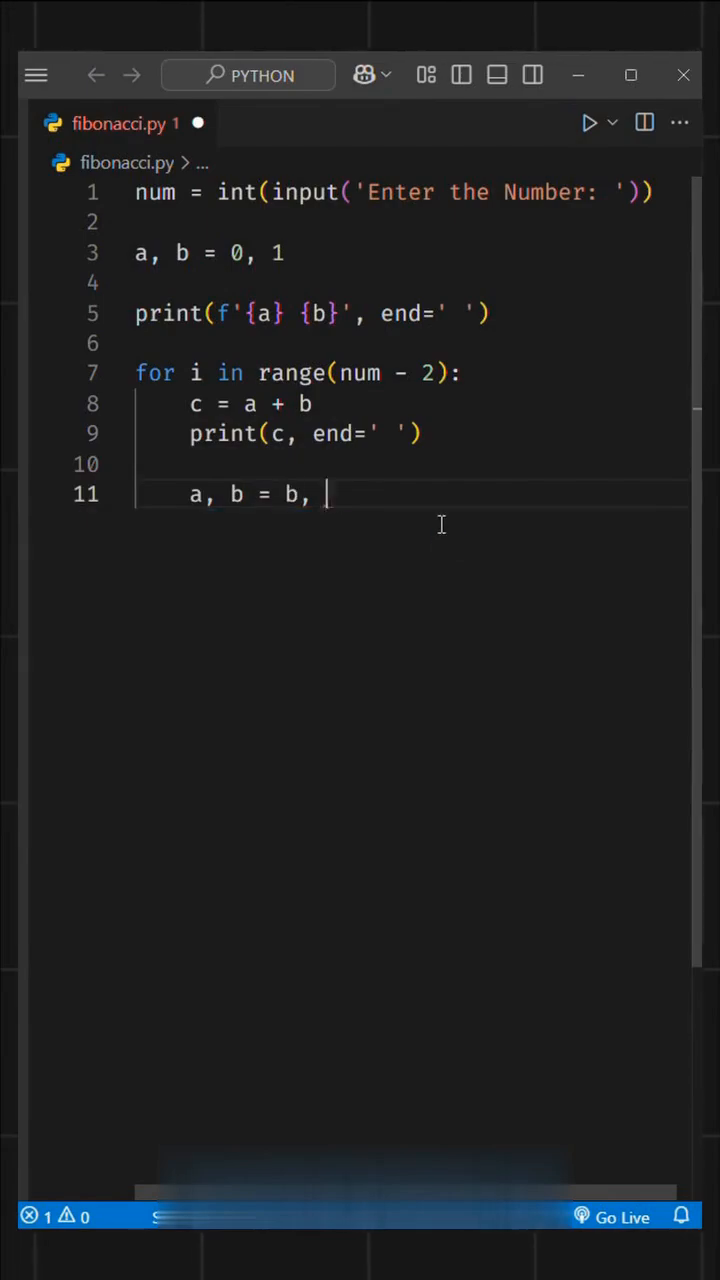
key("Return")
key("Return")
left_click(589, 122)
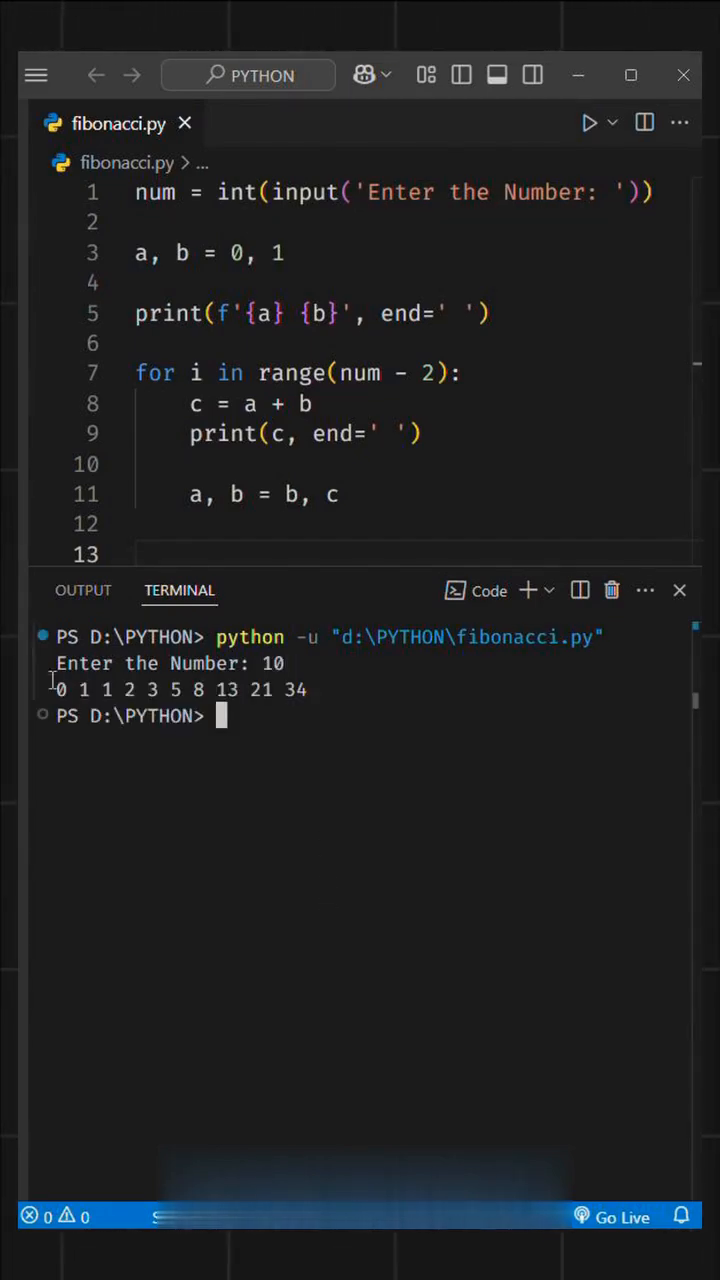
left_click_drag(61, 689, 371, 690)
left_click(359, 832)
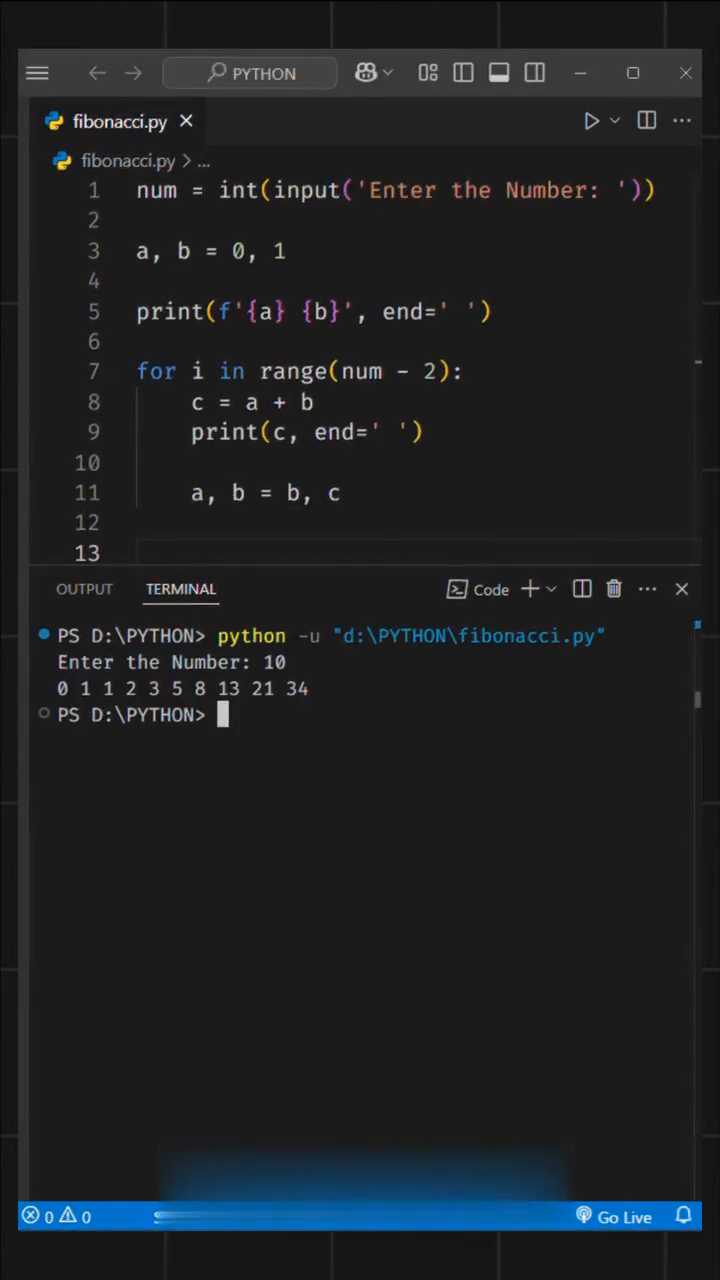
left_click(614, 589)
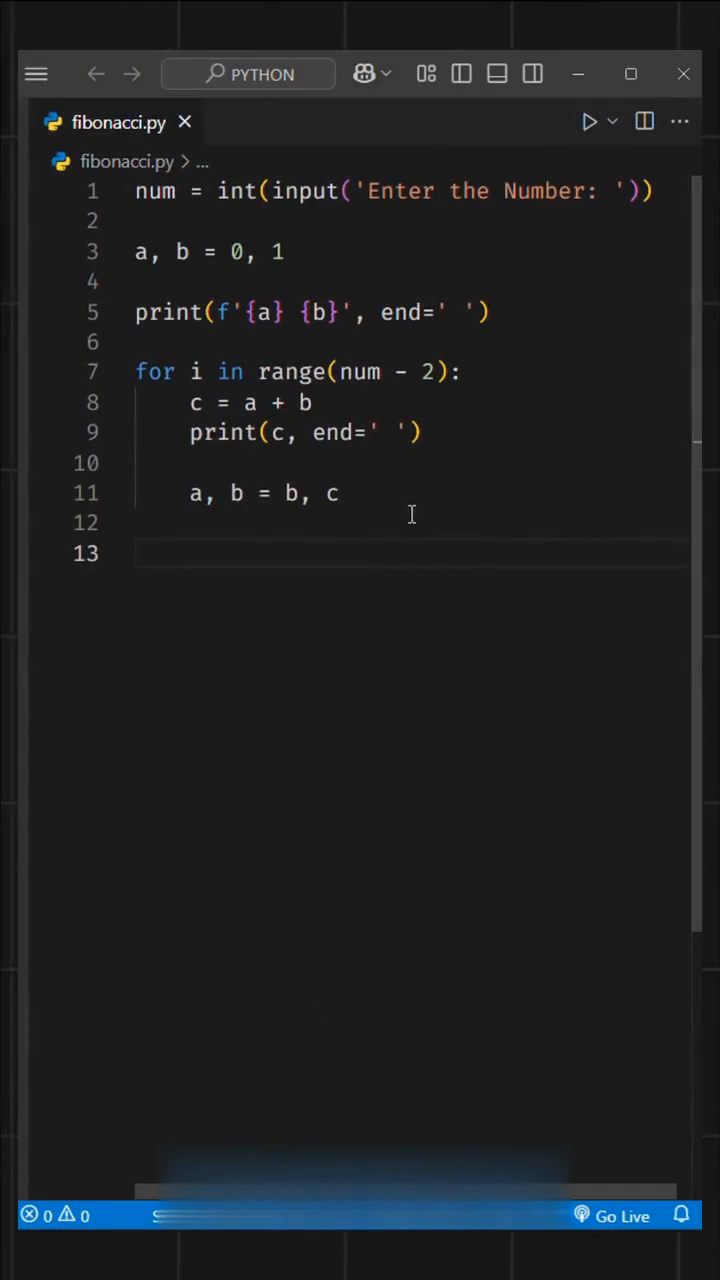
Comment out lines 3–11 of the loop version and move to a fresh line below them
mouse_move(411, 514)
left_mouse_down()
mouse_move(123, 369)
mouse_move(97, 252)
left_mouse_up()
key("ctrl+slash")
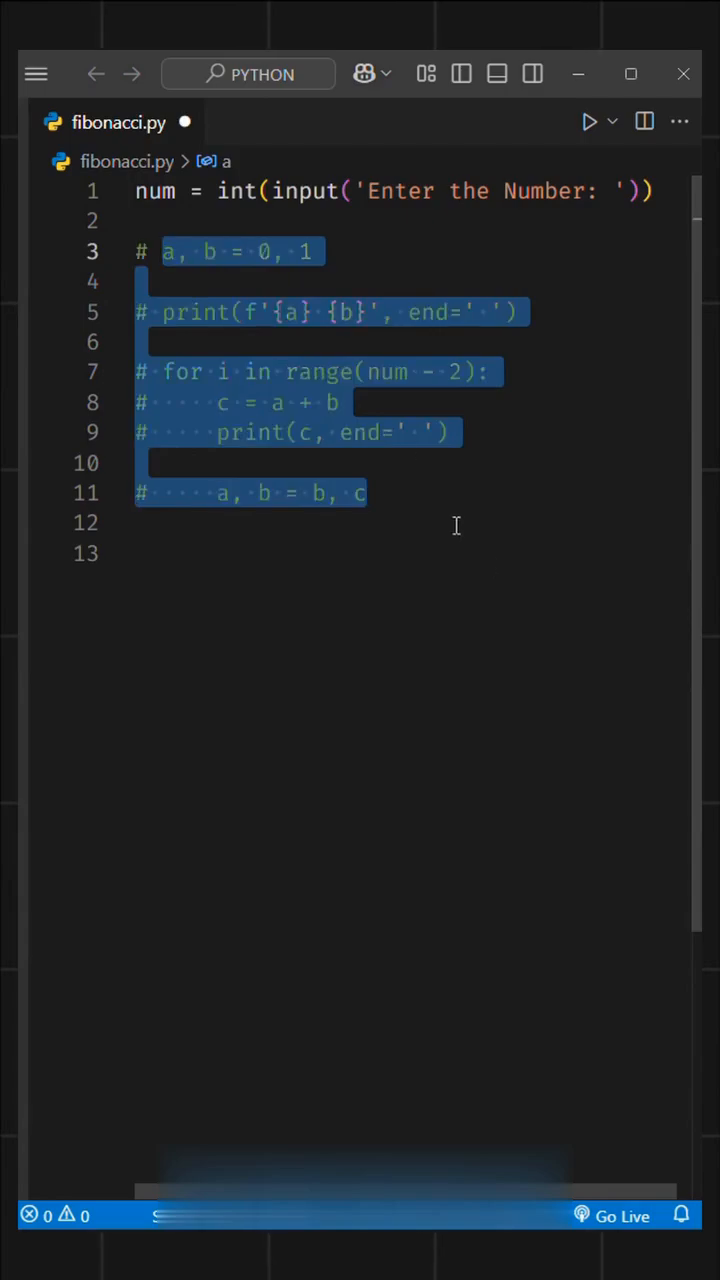
left_click(489, 522)
key("Return")
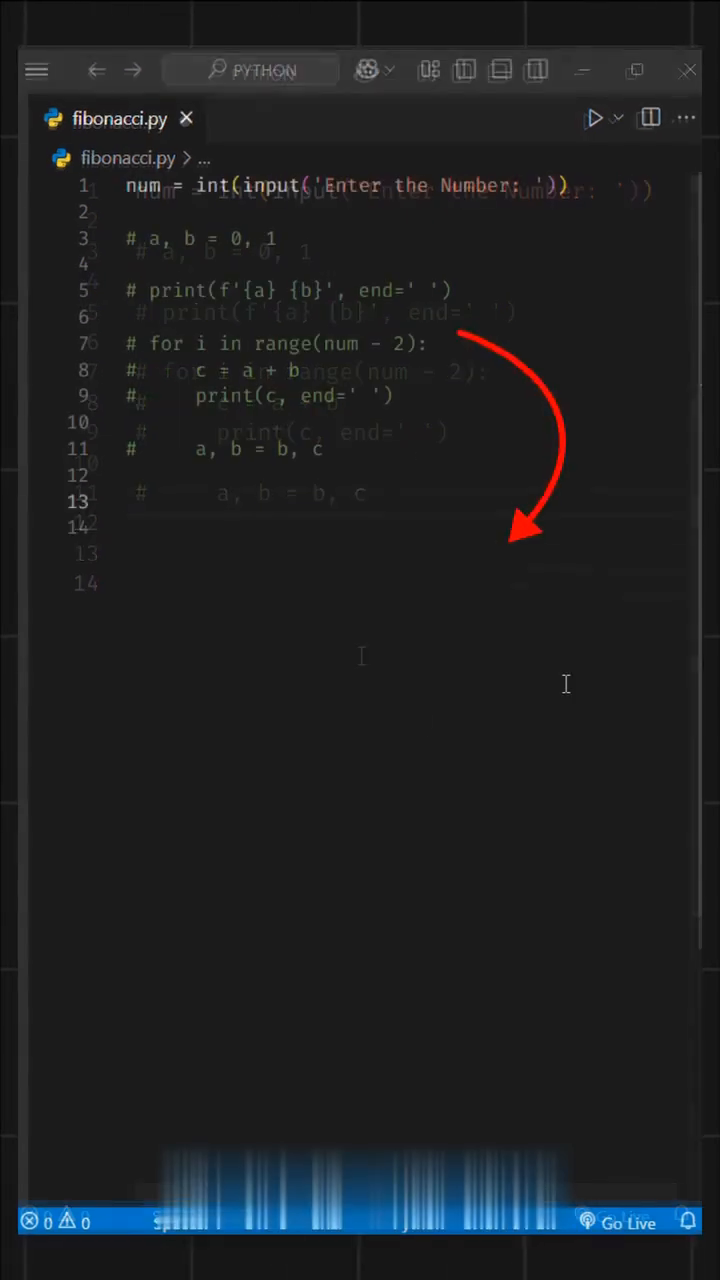
key("Down")
Paste the fib_iterative function with its call and run it with 10 to print ten numbered terms
type("def fib_iterative(num):     a, b = 0, 1     for i in range(1, num + 1):         print(f'{i:02} => {a:02}', end=',\\n')         a, b = b, a + b  fib_iterative(num)")
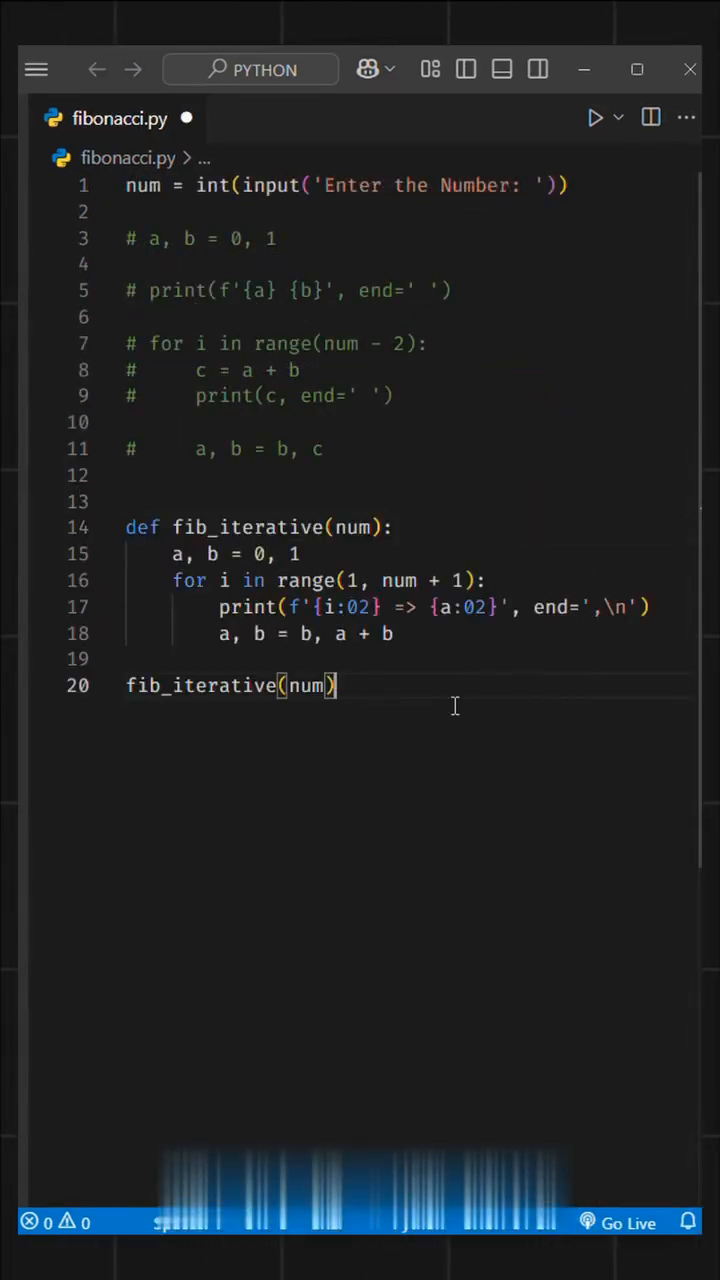
key("Return")
key("Return")
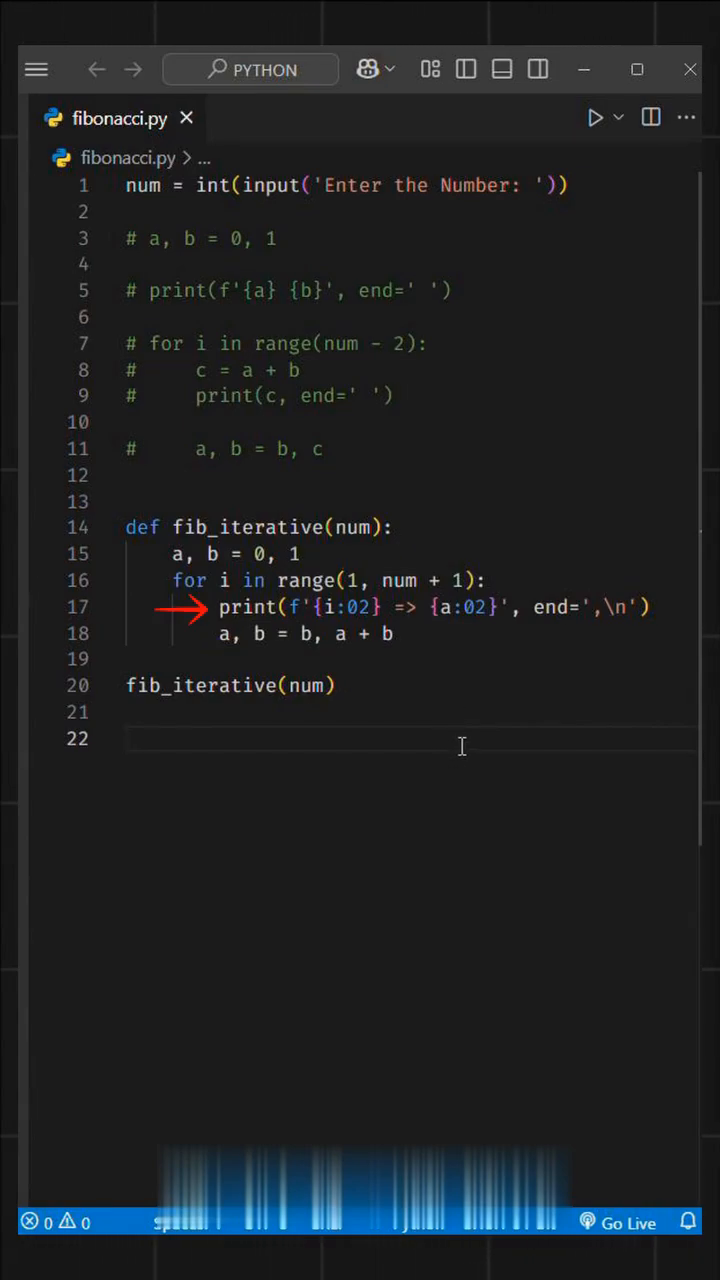
left_click(594, 118)
type("0")
key("Return")
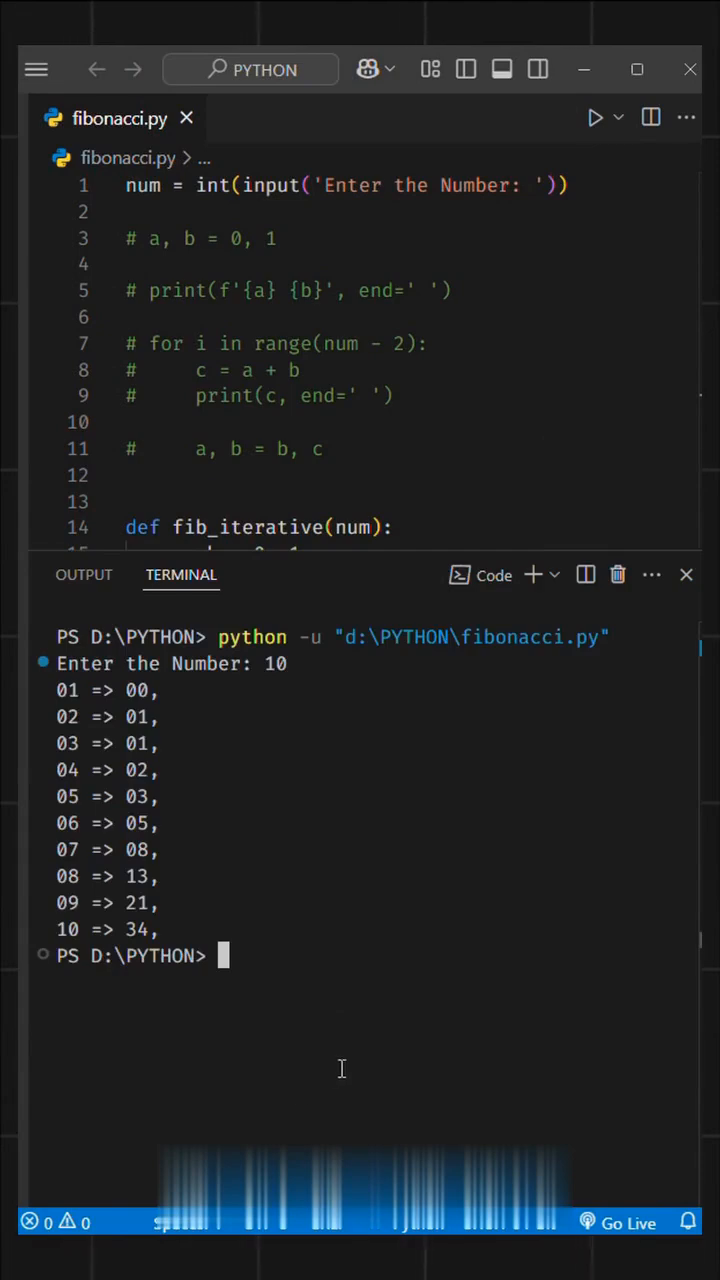